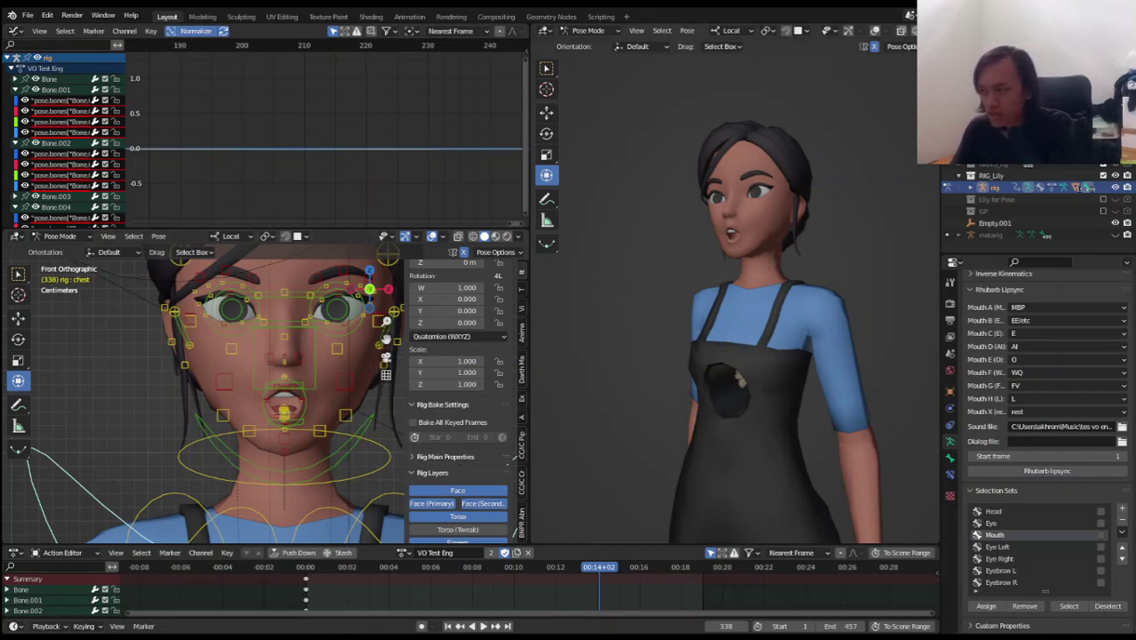
Step: Orbit the right view to a front angle on Lily and switch it to Rendered shading
middle_click_drag(711, 400, 739, 419)
scroll(739, 418, "up", 2)
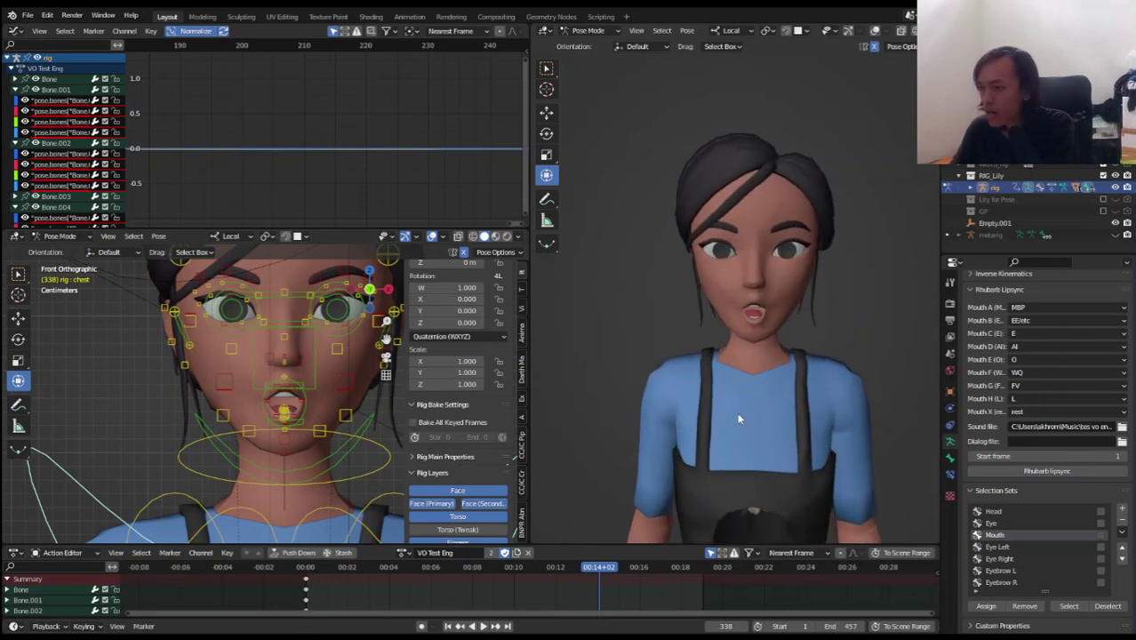
middle_click_drag(739, 419, 726, 407)
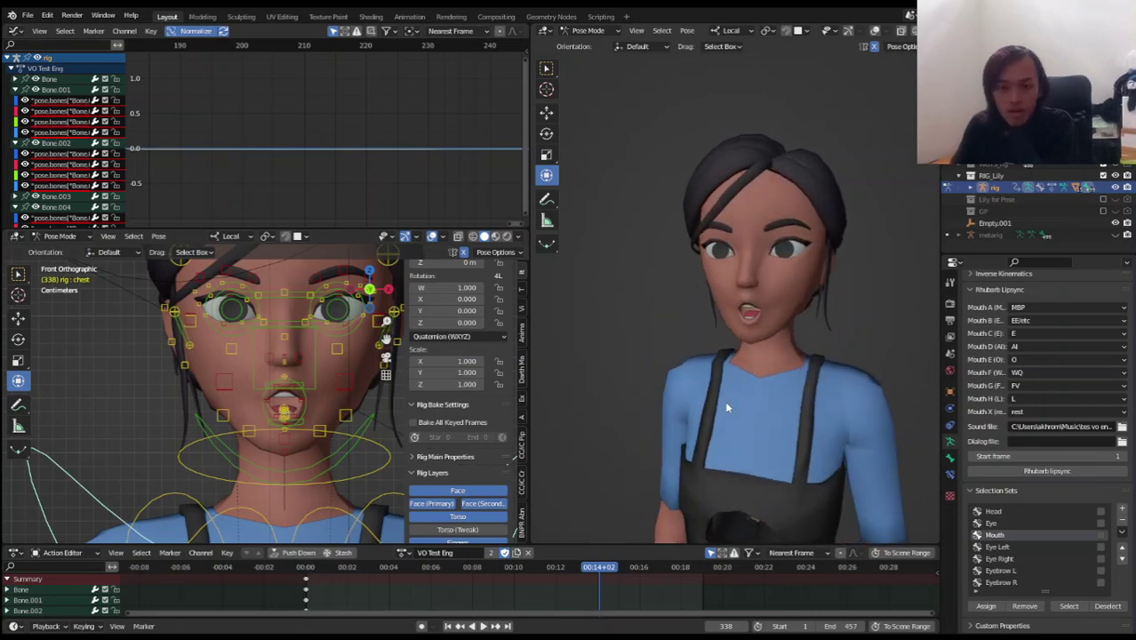
scroll(762, 381, "up", 1)
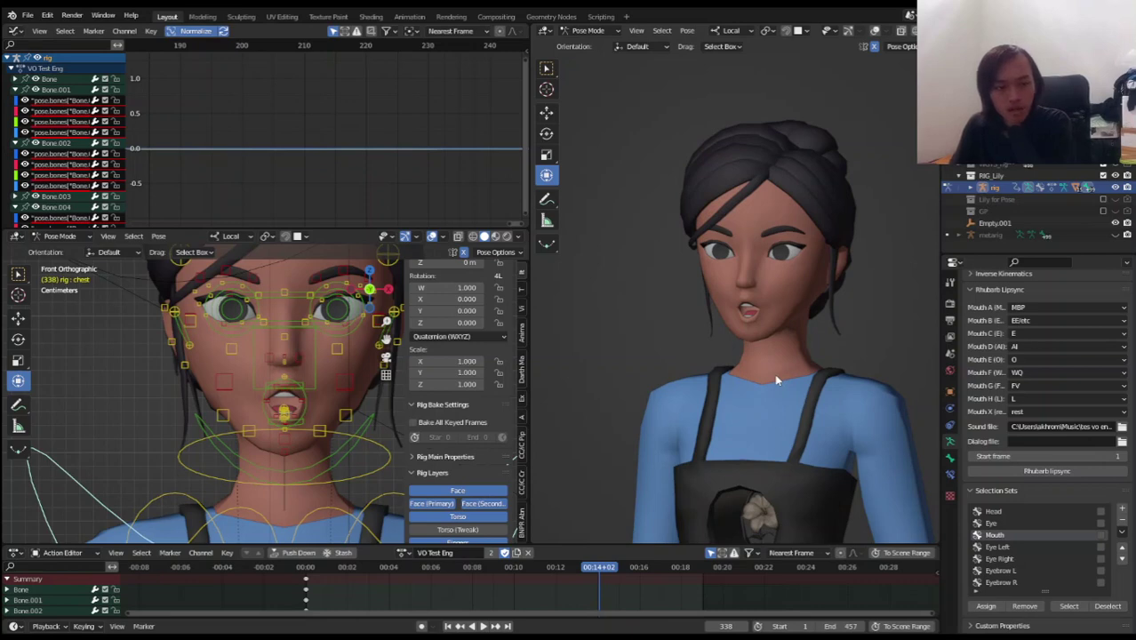
key("z")
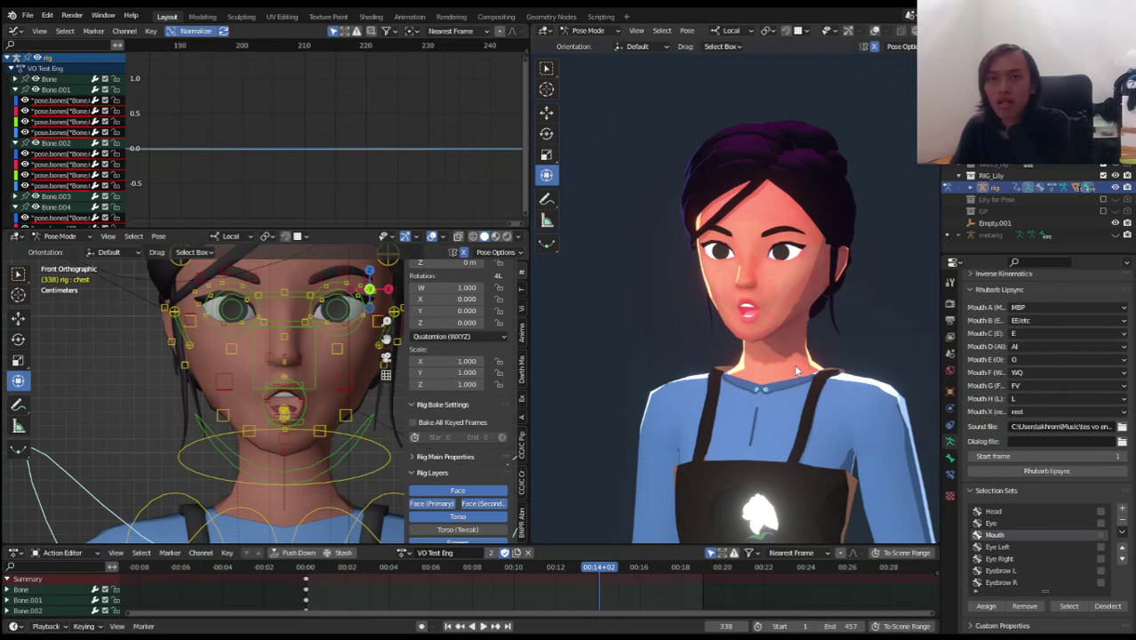
middle_click_drag(794, 363, 791, 368)
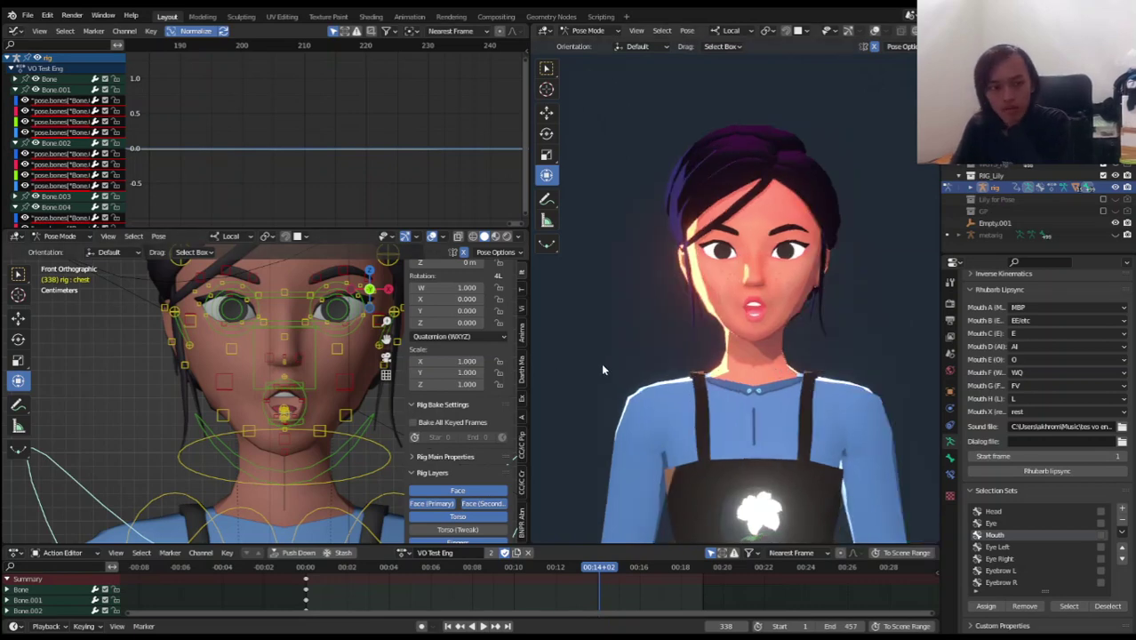
scroll(678, 351, "up", 3)
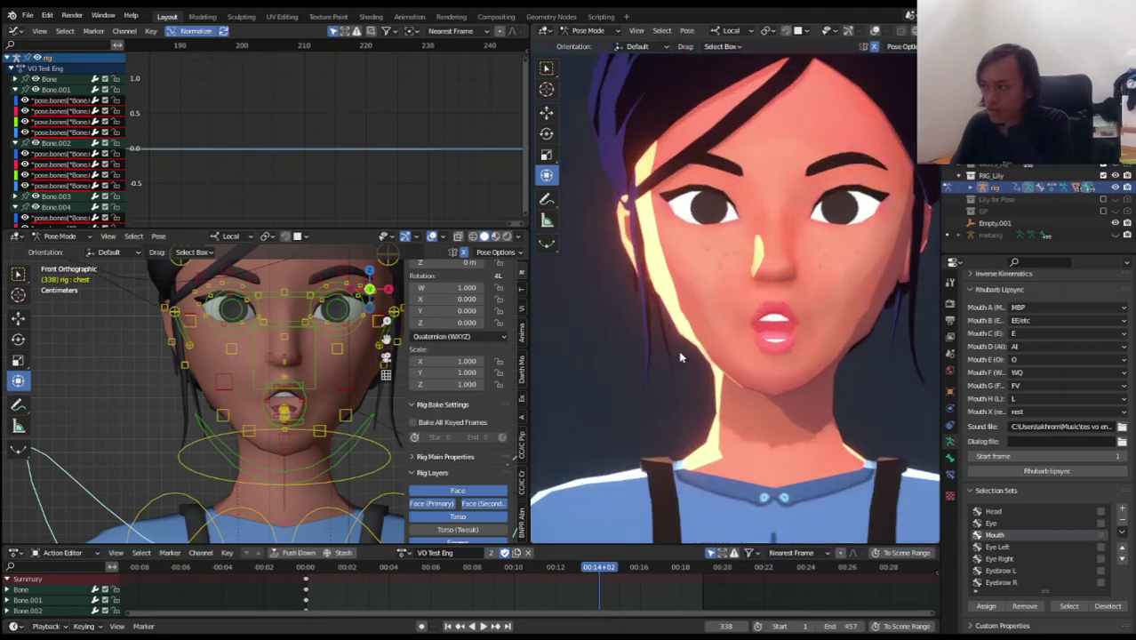
mouse_move(678, 350)
middle_mouse_down()
mouse_move(811, 363)
mouse_move(732, 357)
middle_mouse_up()
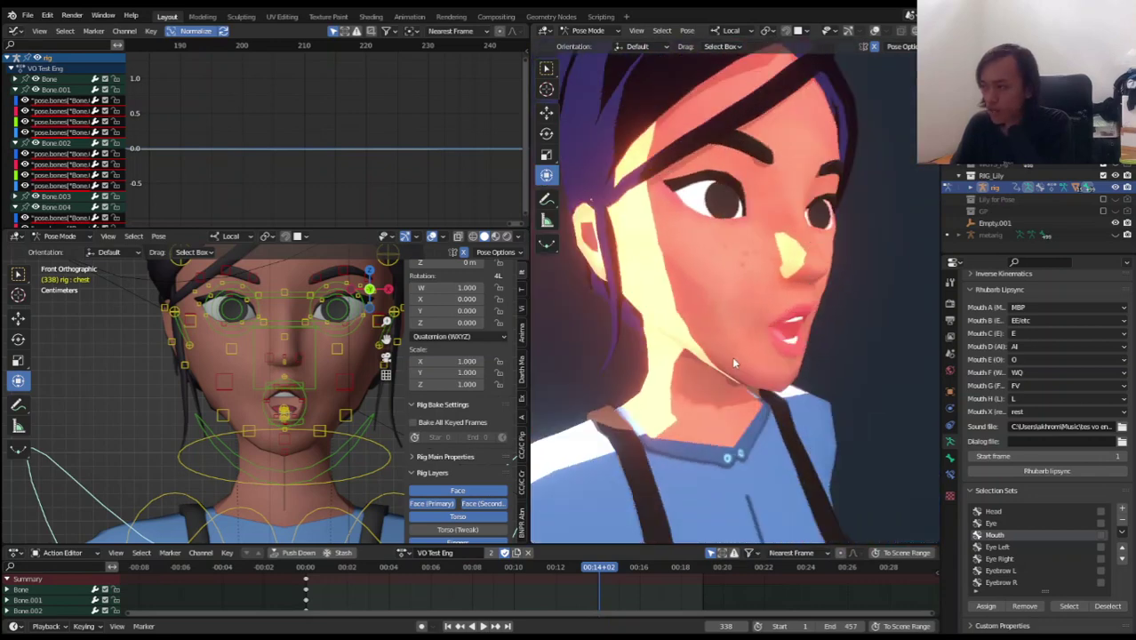
scroll(731, 356, "down", 4)
scroll(733, 362, "up", 3)
key("KP_3")
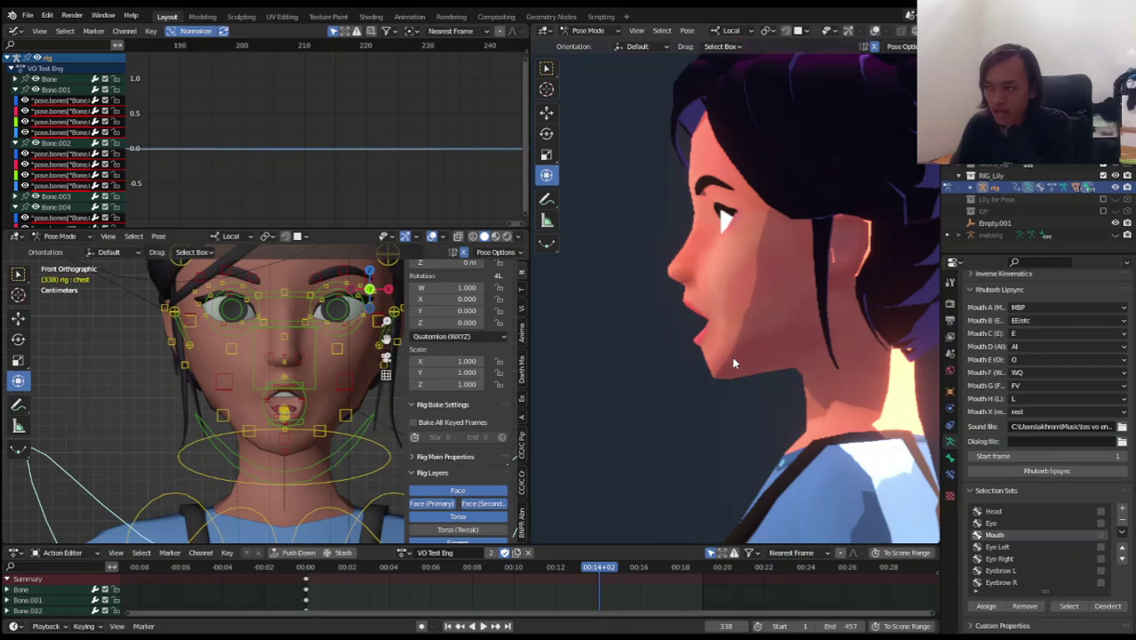
key("KP_1")
scroll(733, 361, "down", 3)
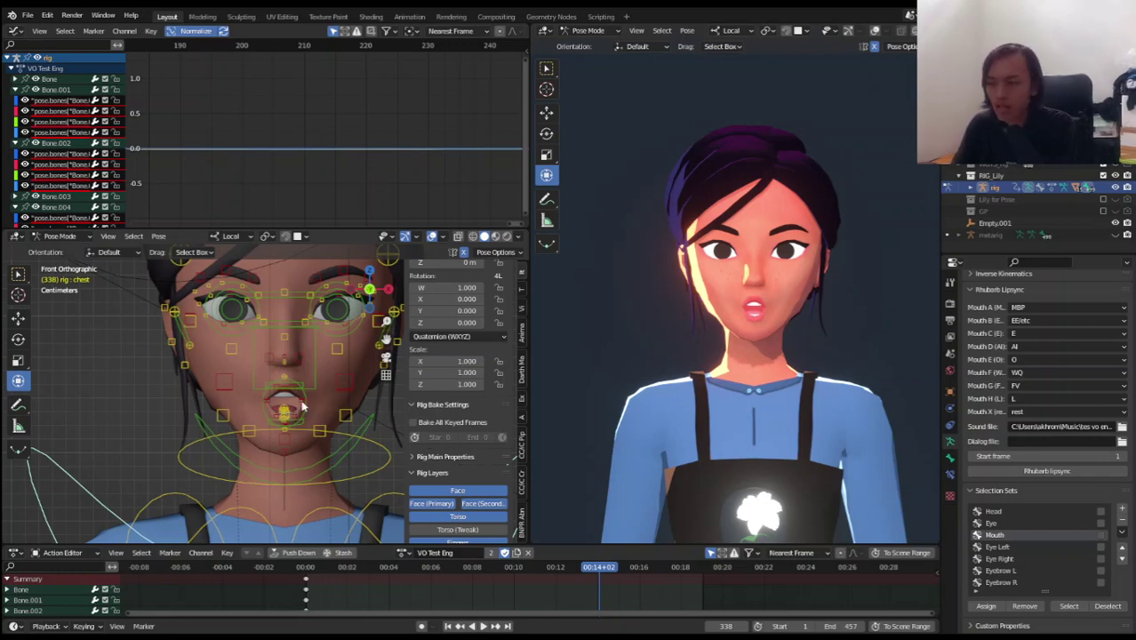
key("z")
scroll(735, 380, "up", 4)
key("z")
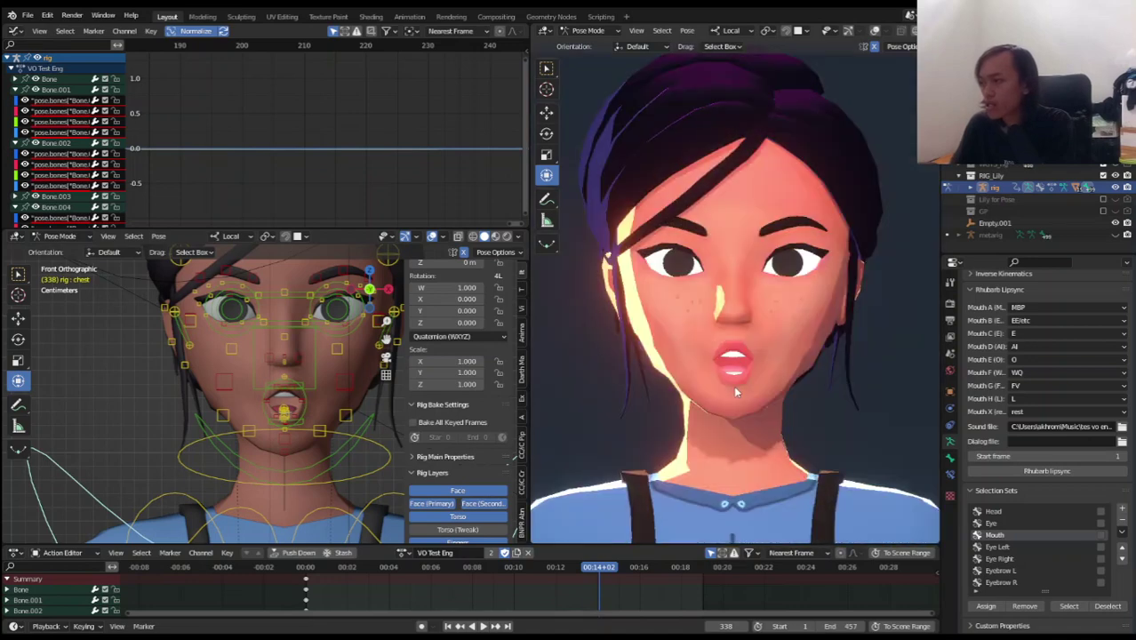
scroll(733, 385, "up", 2)
key("z")
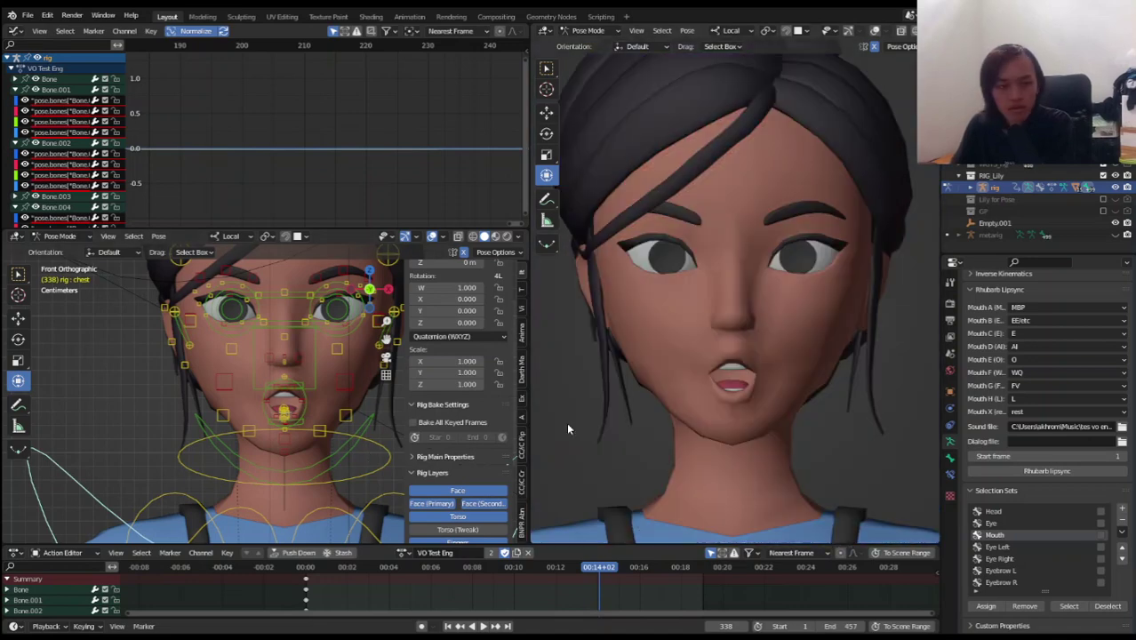
key("z")
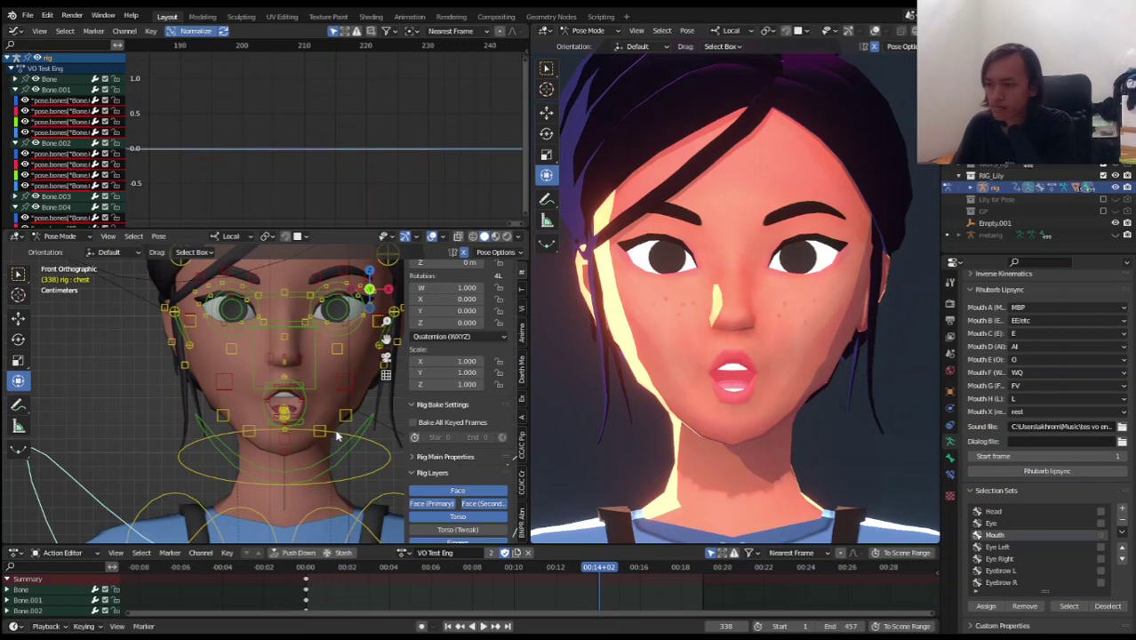
scroll(336, 435, "down", 4)
scroll(316, 408, "up", 2)
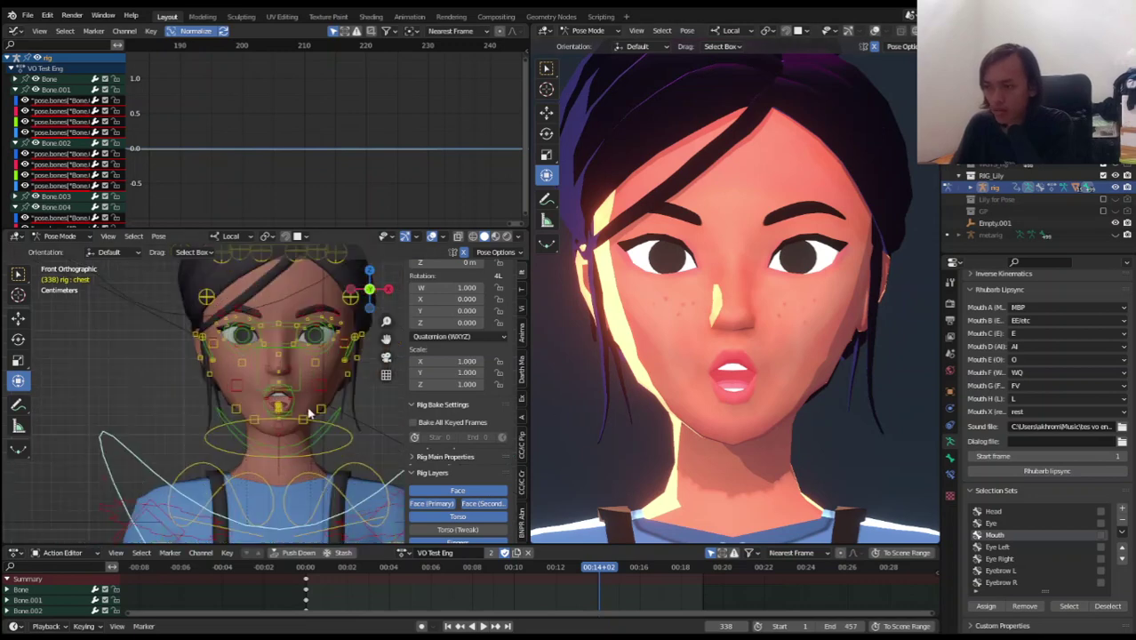
scroll(309, 414, "up", 1)
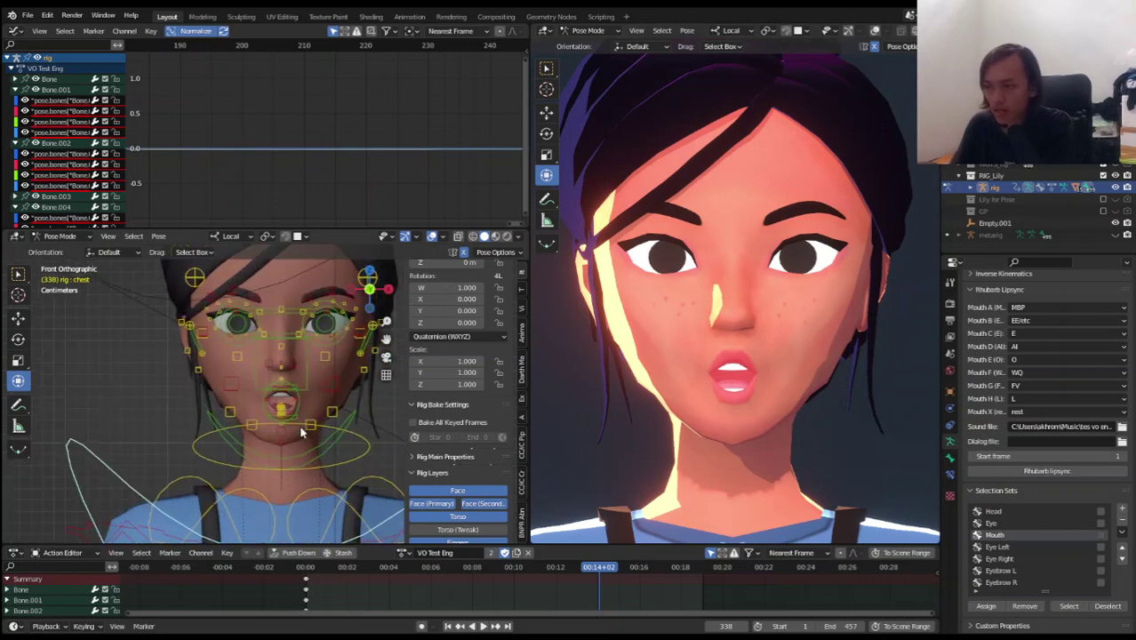
Step: Select the eye_common control bone and start moving it, then cancel the move
left_click(317, 338)
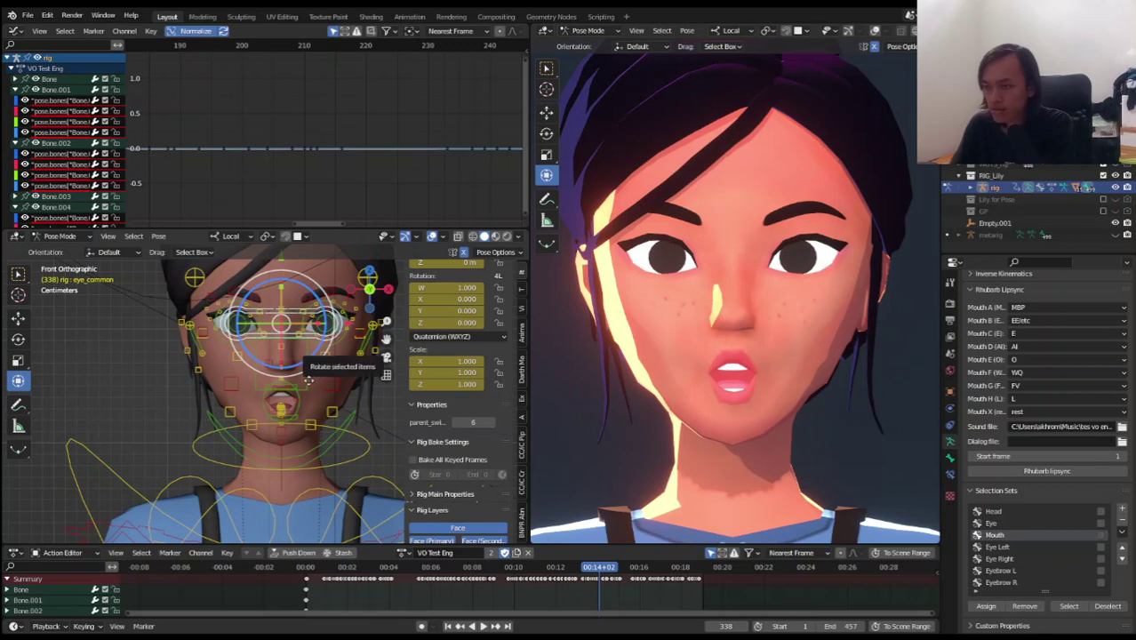
key("g")
right_click(362, 375)
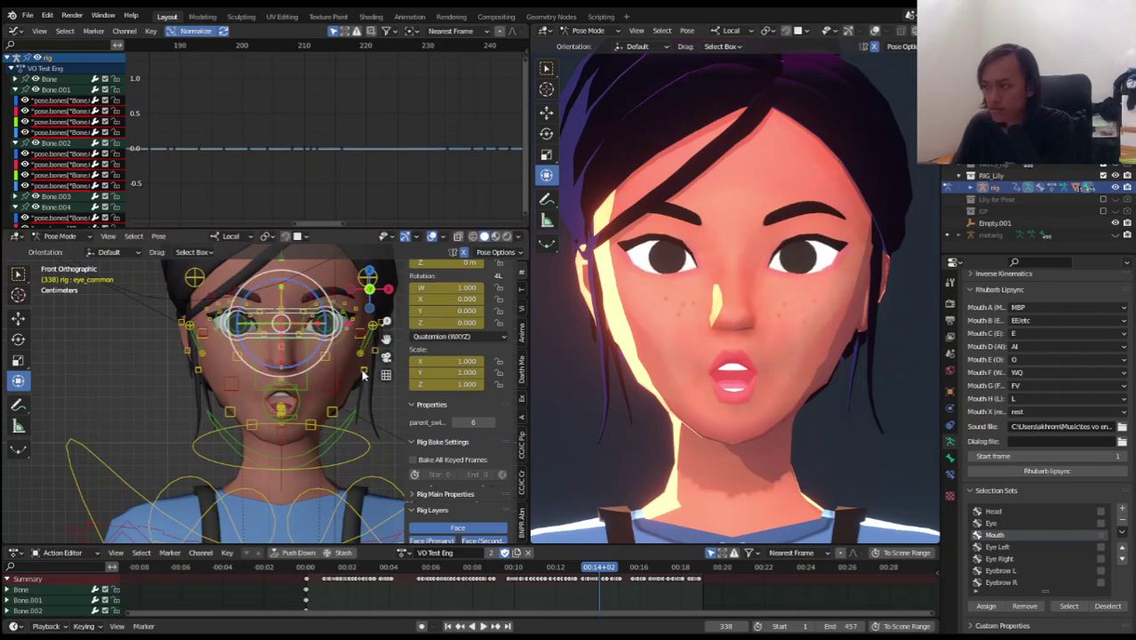
Step: Move the jaw_master bone slightly to open the mouth, then set the right view to Solid shading
left_click(330, 441)
key("g")
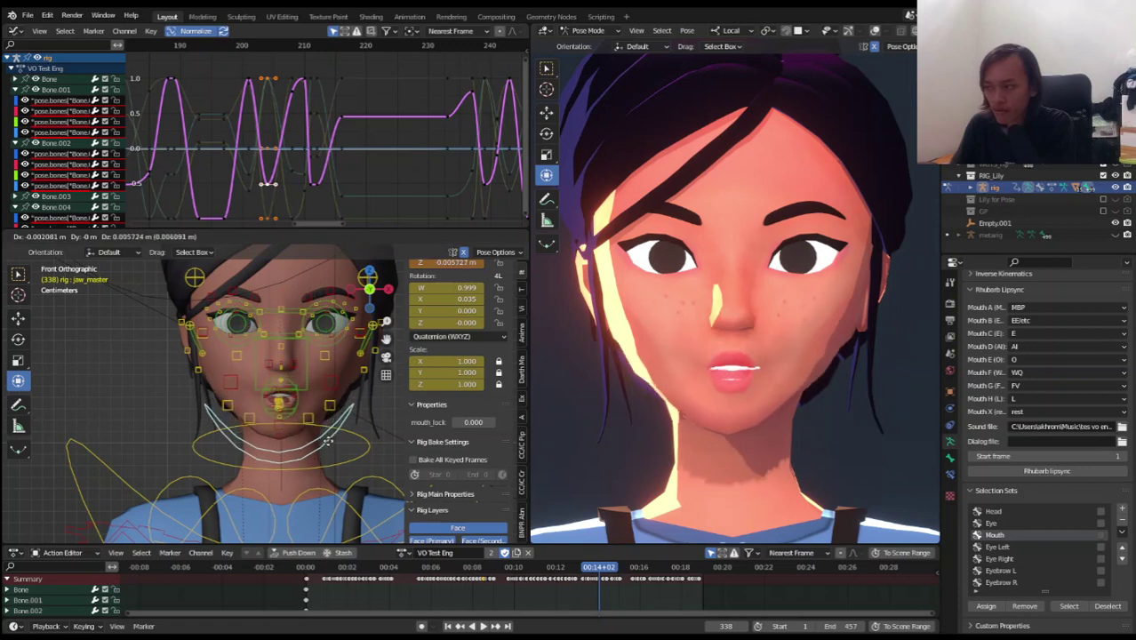
left_click(331, 451)
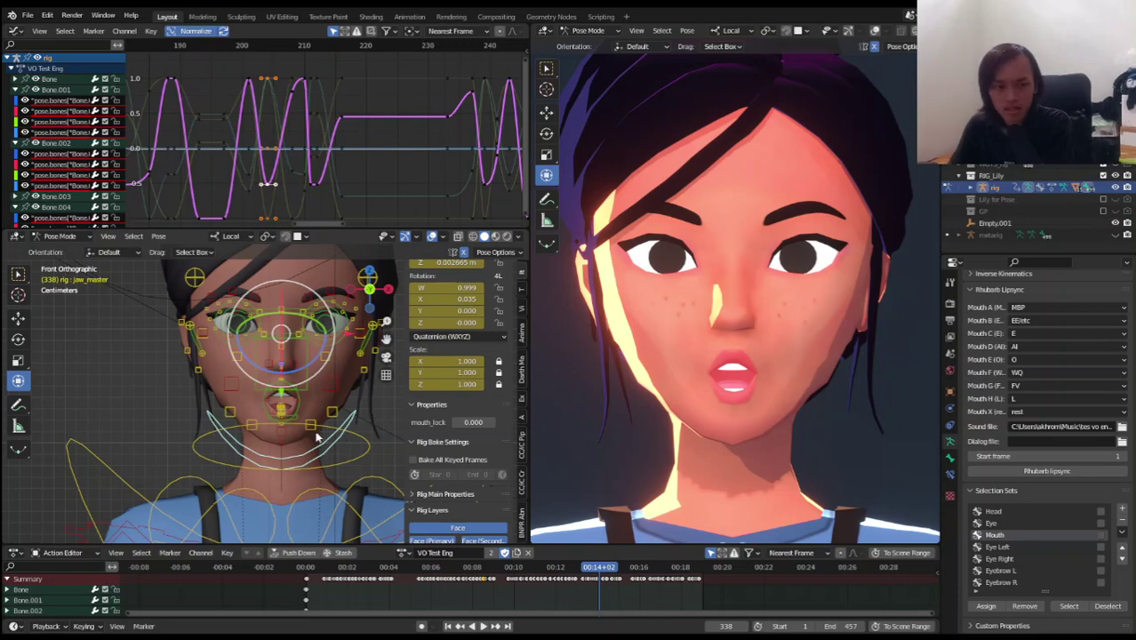
key("z")
key("8")
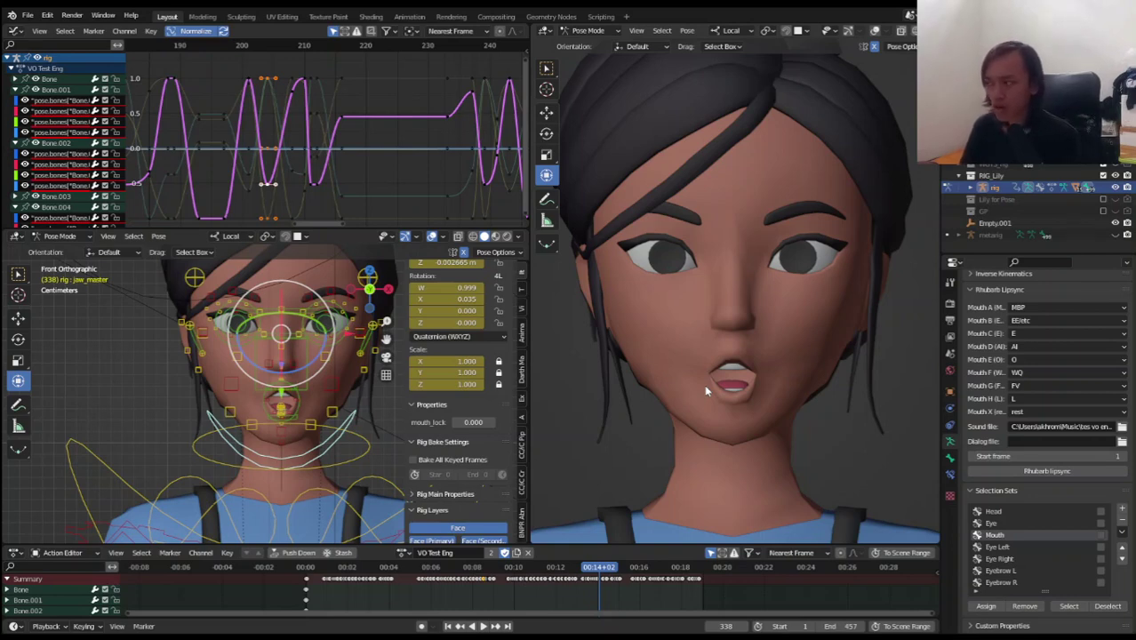
Step: Jump to frame 16 and briefly play, then stop, the lipsync animation
left_click(315, 569)
key("space")
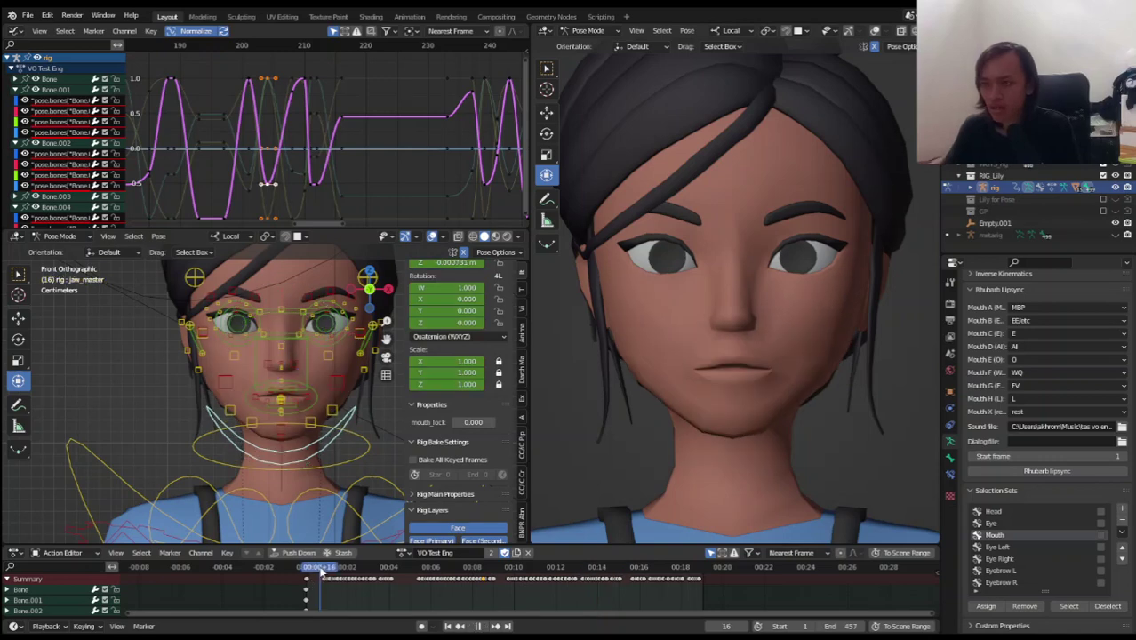
key("space")
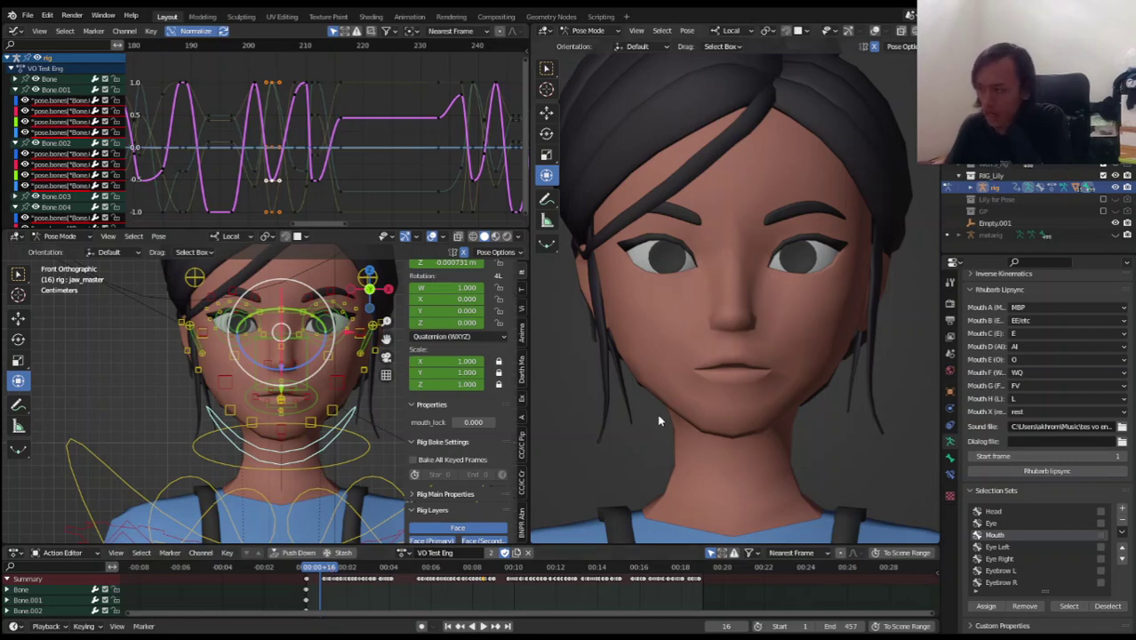
Step: Orbit and pan around the face rig, switching between profile and front views
mouse_move(289, 419)
middle_mouse_down()
mouse_move(275, 456)
mouse_move(261, 458)
middle_mouse_up()
key("KP_1")
key("KP_3")
key("KP_1")
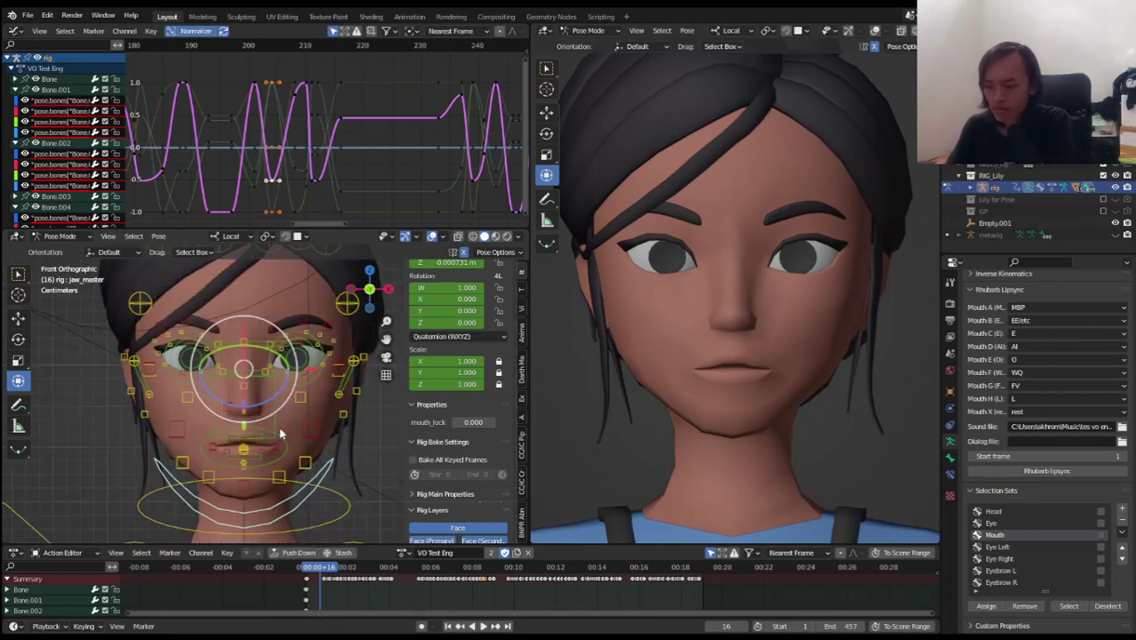
middle_click_drag(271, 442, 275, 433, "shift")
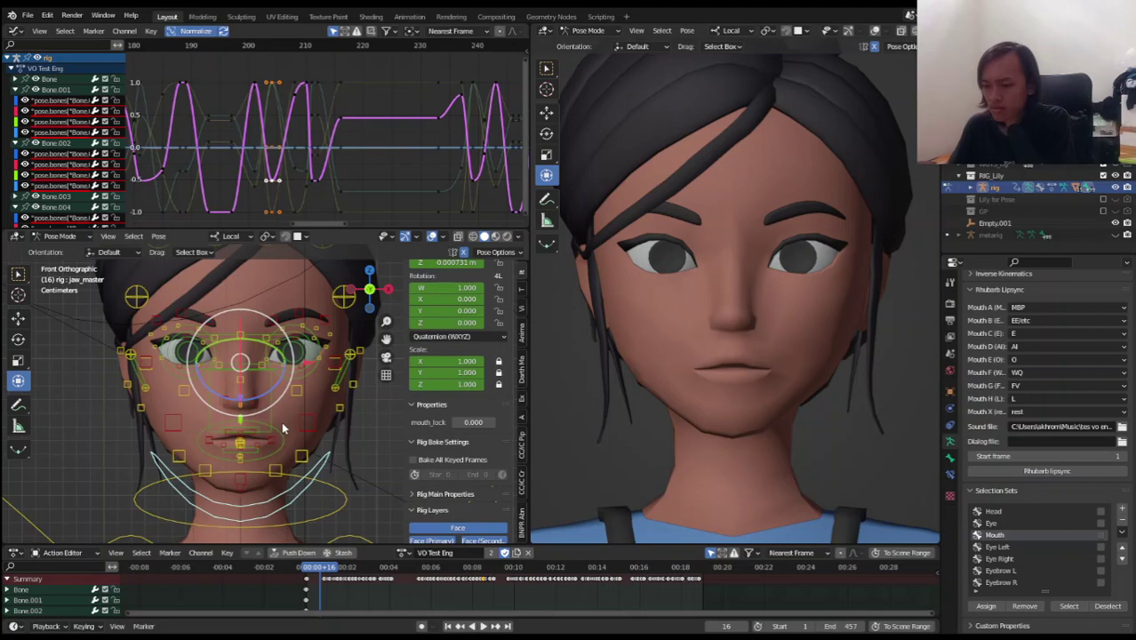
mouse_move(283, 428)
middle_mouse_down()
mouse_move(268, 449)
mouse_move(309, 439)
middle_mouse_up()
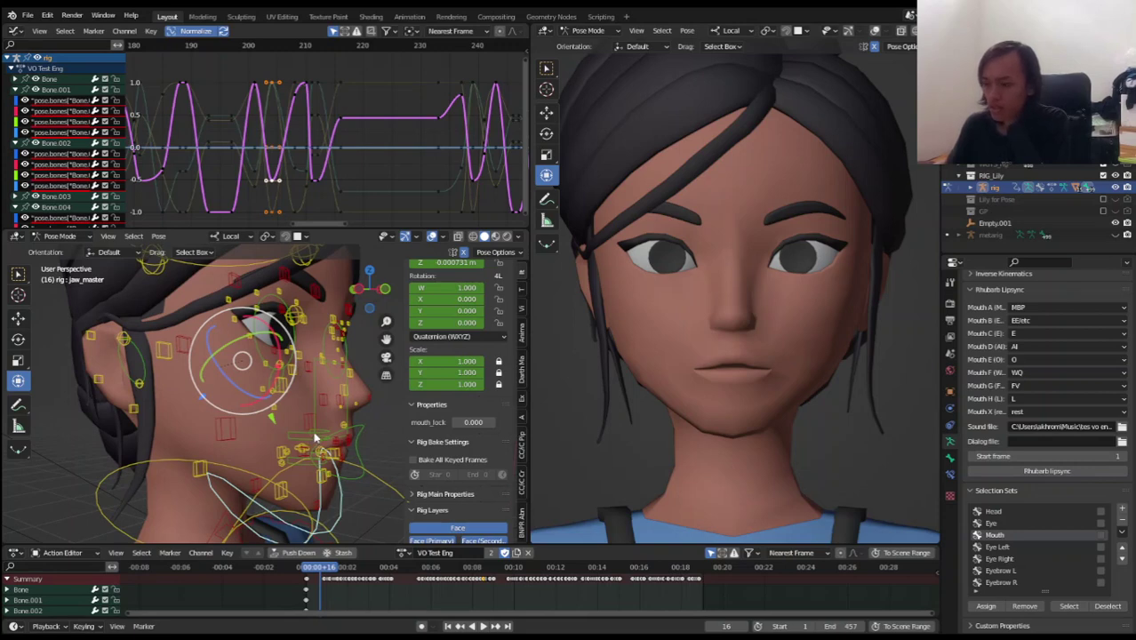
Step: Check the face from side and front orthographic views, then start the lipsync playback
key("KP_3")
key("KP_1")
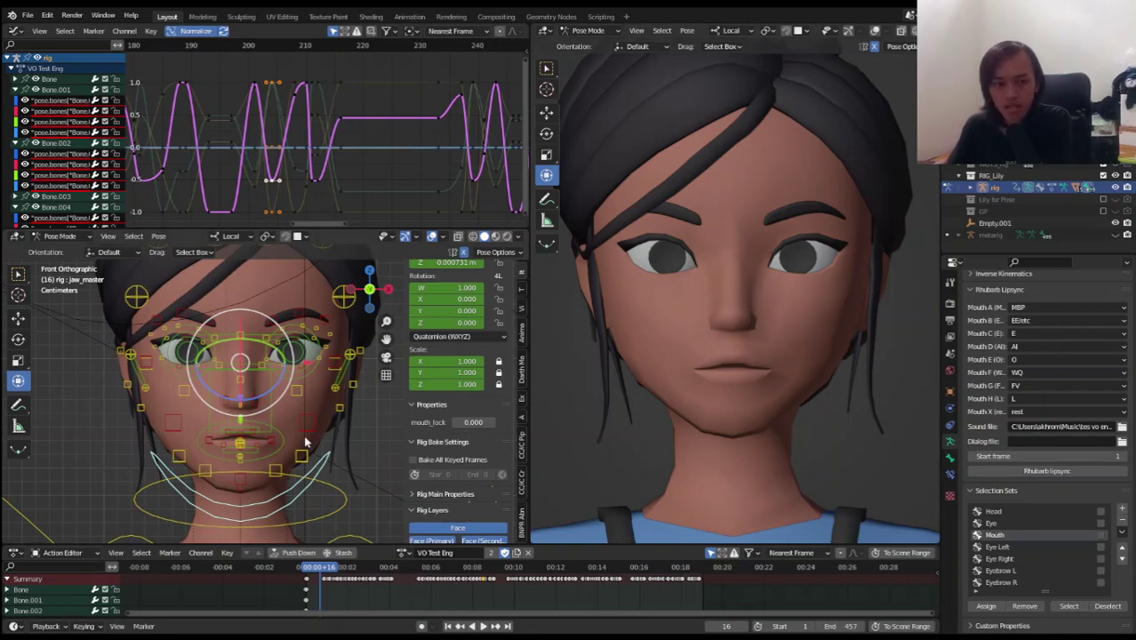
key("space")
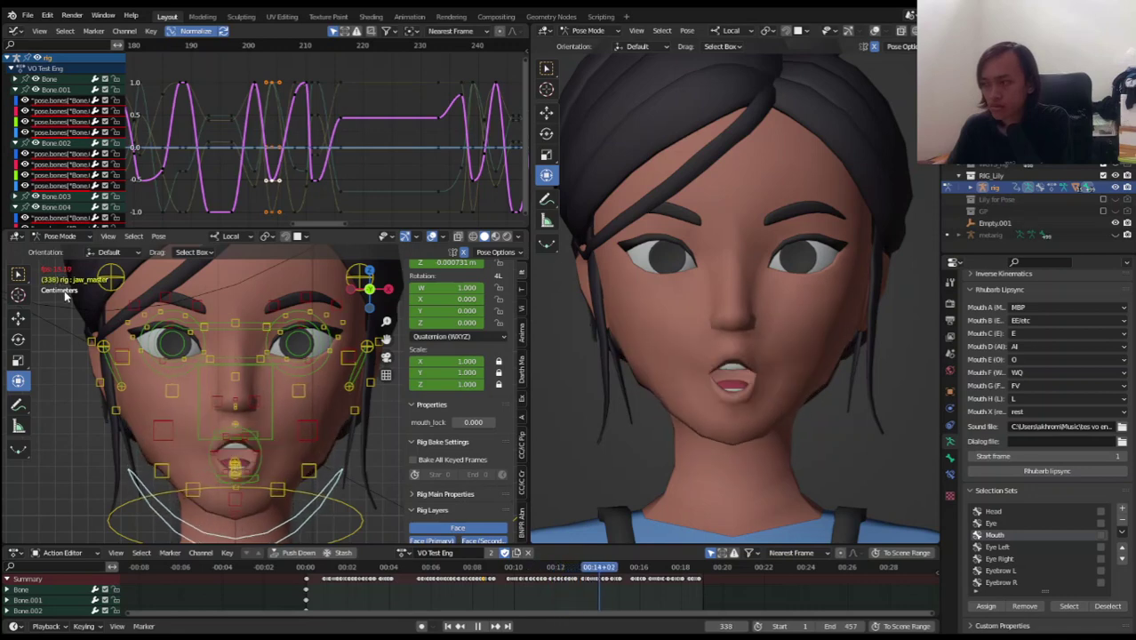
Step: Orbit both viewports to three-quarter angles, then snap the face rig to front view
middle_click_drag(65, 297, 400, 430)
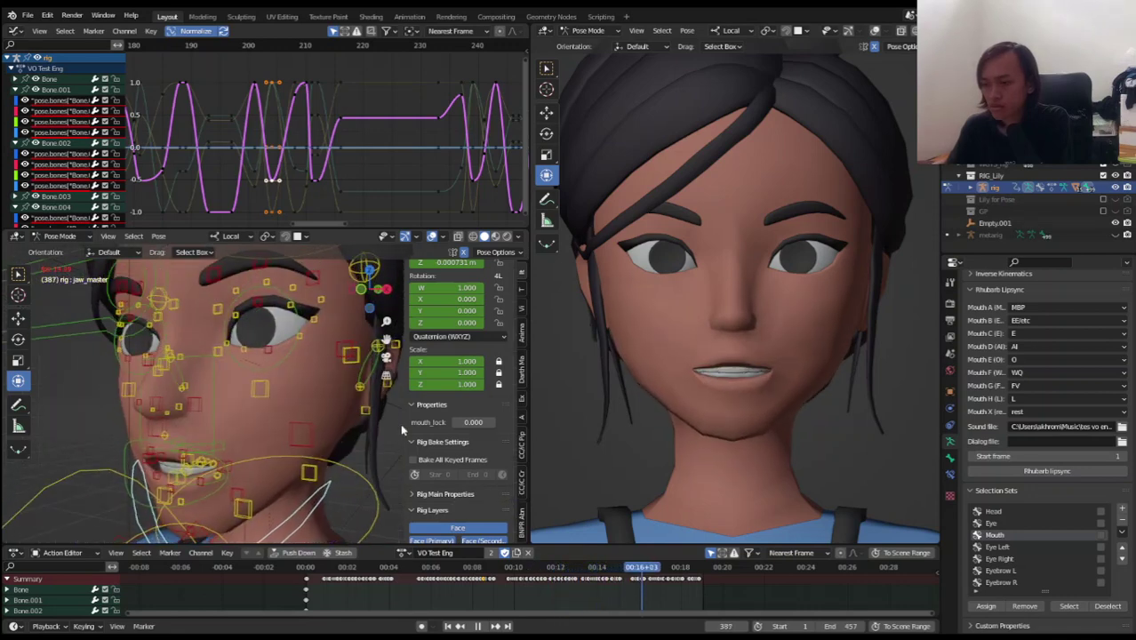
mouse_move(698, 444)
middle_mouse_down()
mouse_move(719, 443)
mouse_move(680, 437)
middle_mouse_up()
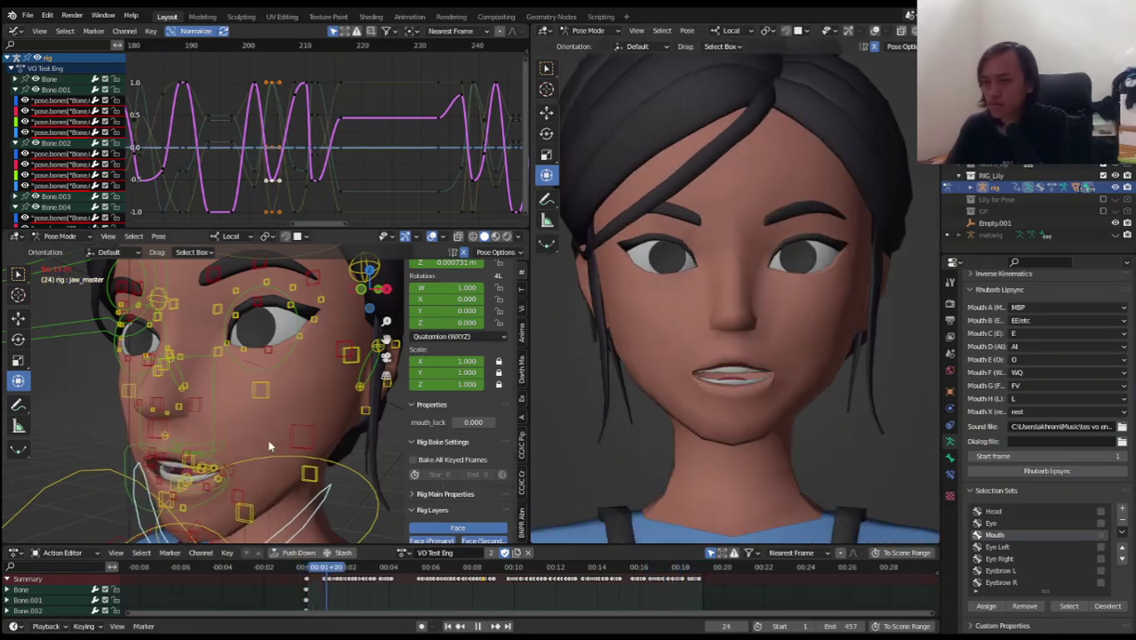
key("KP_1")
key("space")
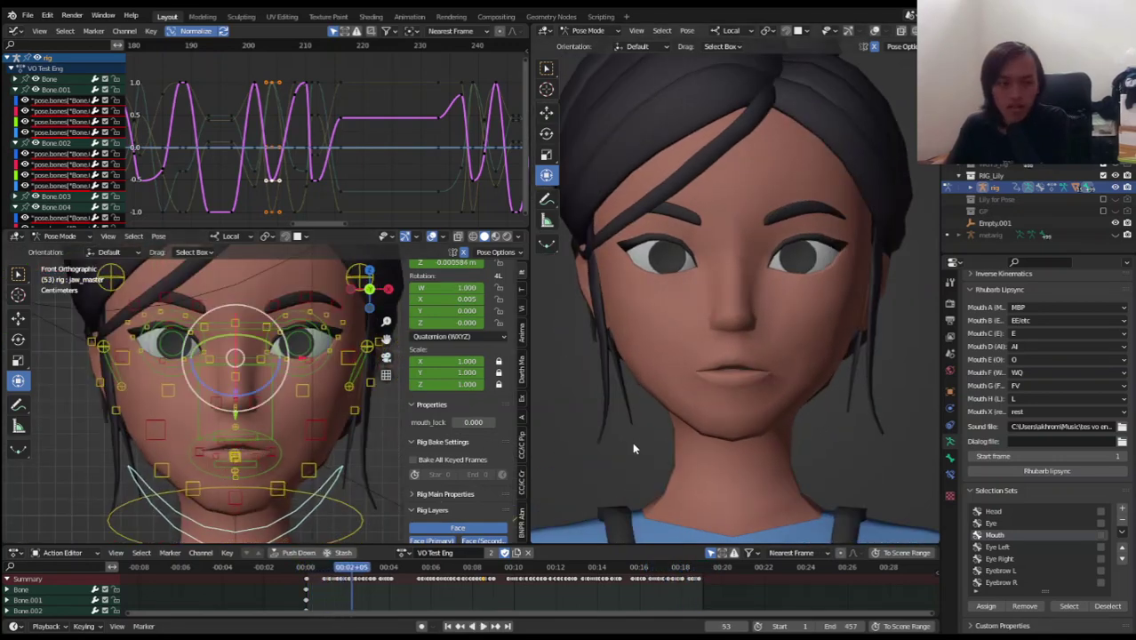
Step: Restart playback from near the animation start and scrub forward to about frame 95
left_click(319, 581)
key("space")
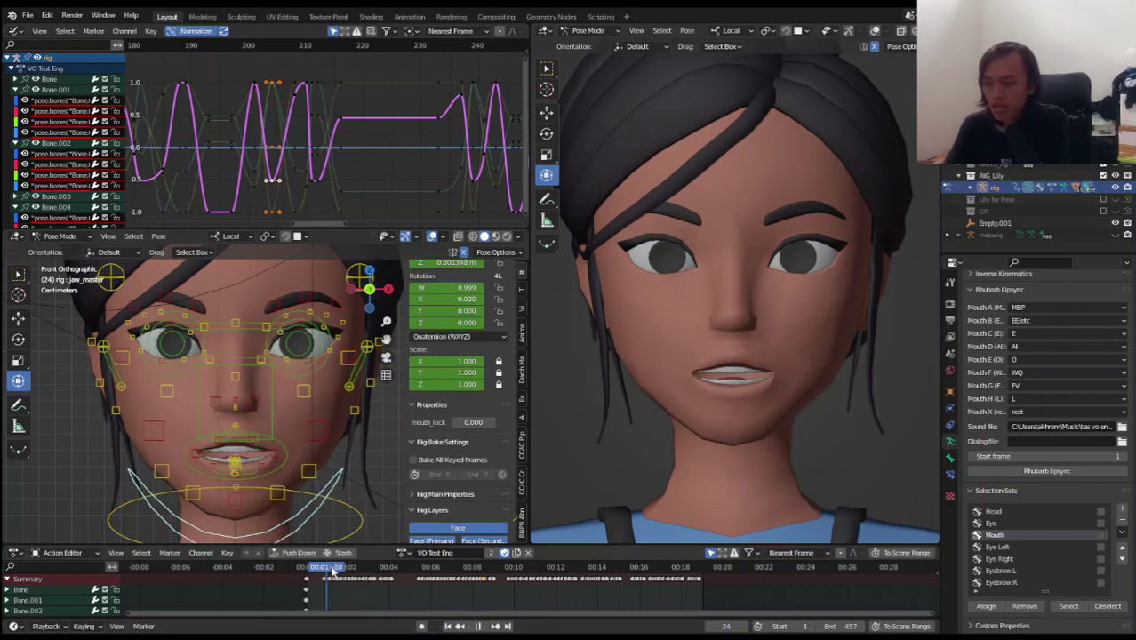
left_click_drag(331, 572, 507, 576)
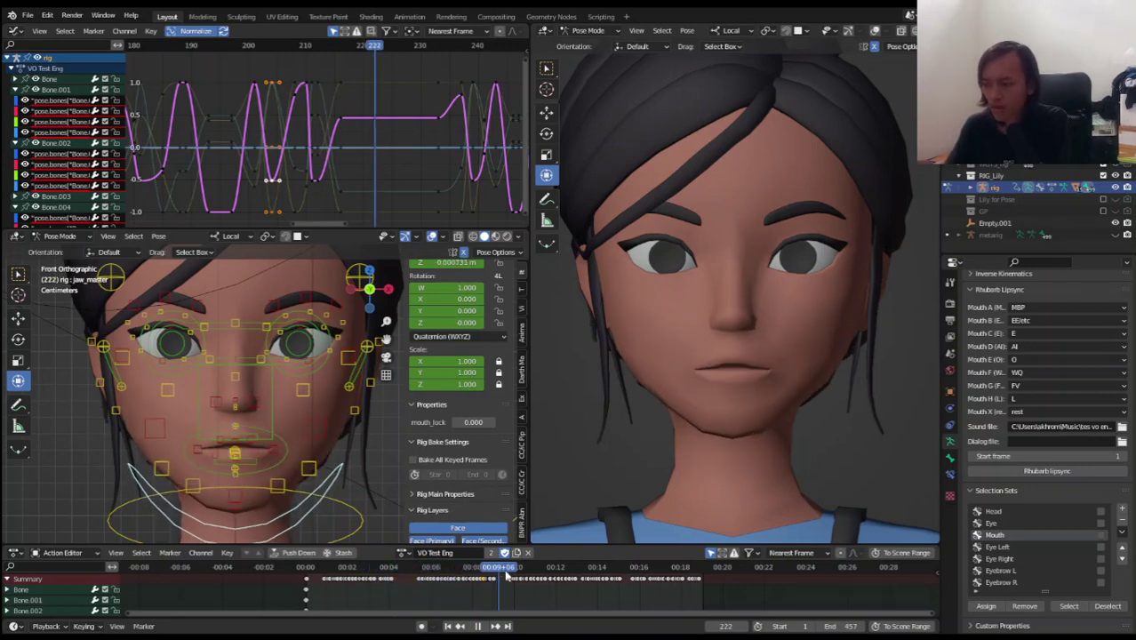
Step: Stop at frame 264, then replay from about frame 197 and pause at 259
key("space")
scroll(351, 135, "down", 5)
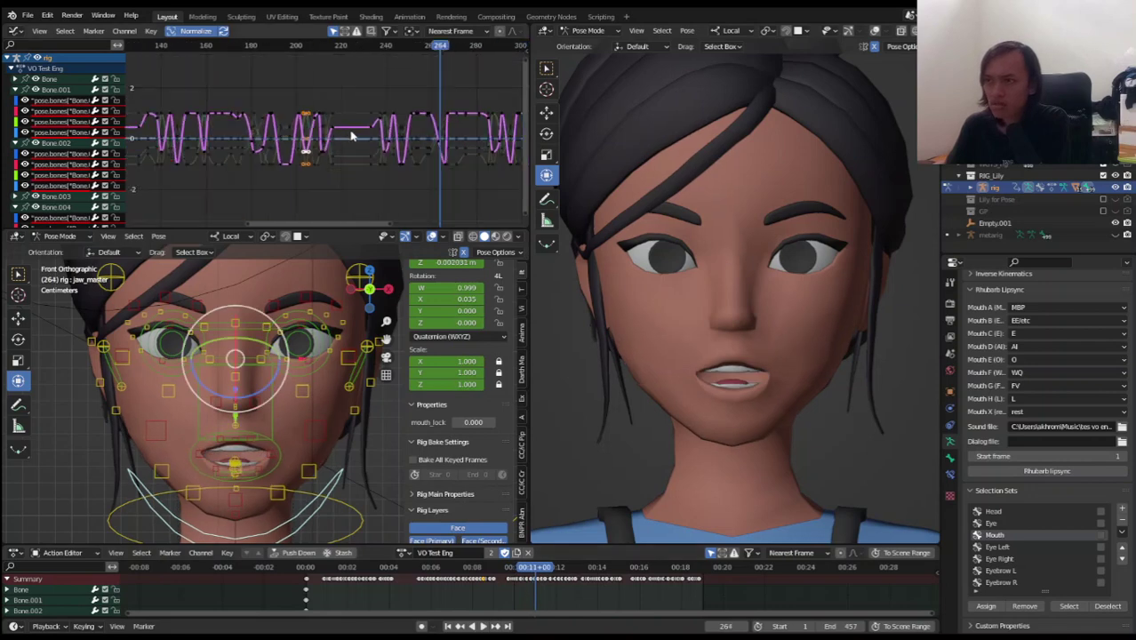
scroll(351, 141, "up", 2, "ctrl")
scroll(365, 156, "up", 2, "ctrl")
scroll(372, 162, "up", 2, "ctrl")
scroll(376, 165, "up", 2, "ctrl")
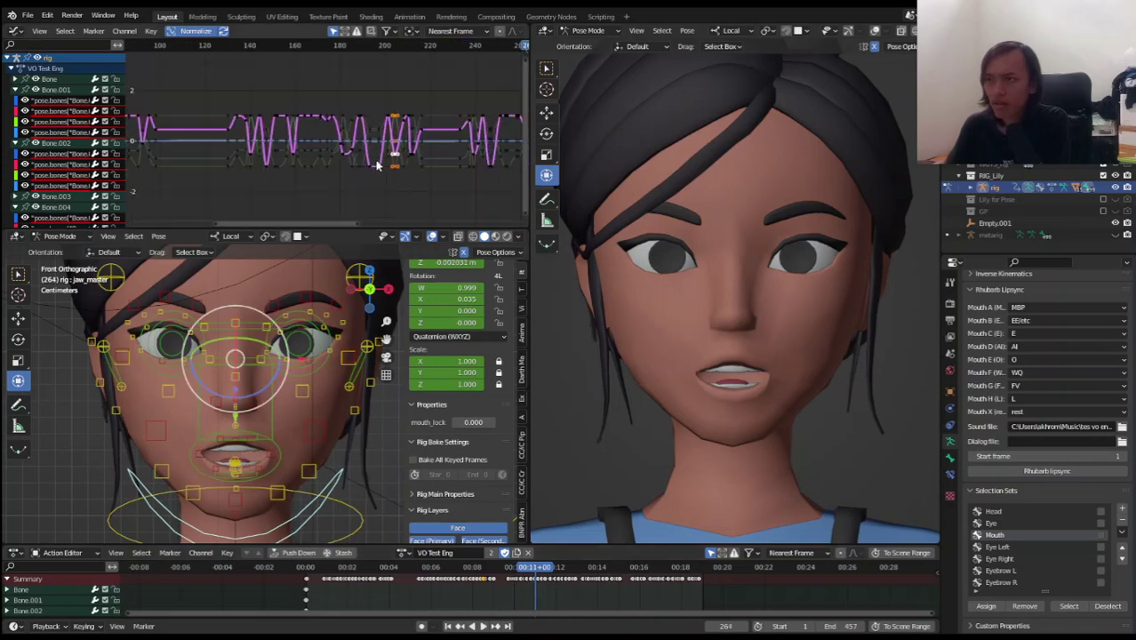
scroll(376, 166, "down", 2)
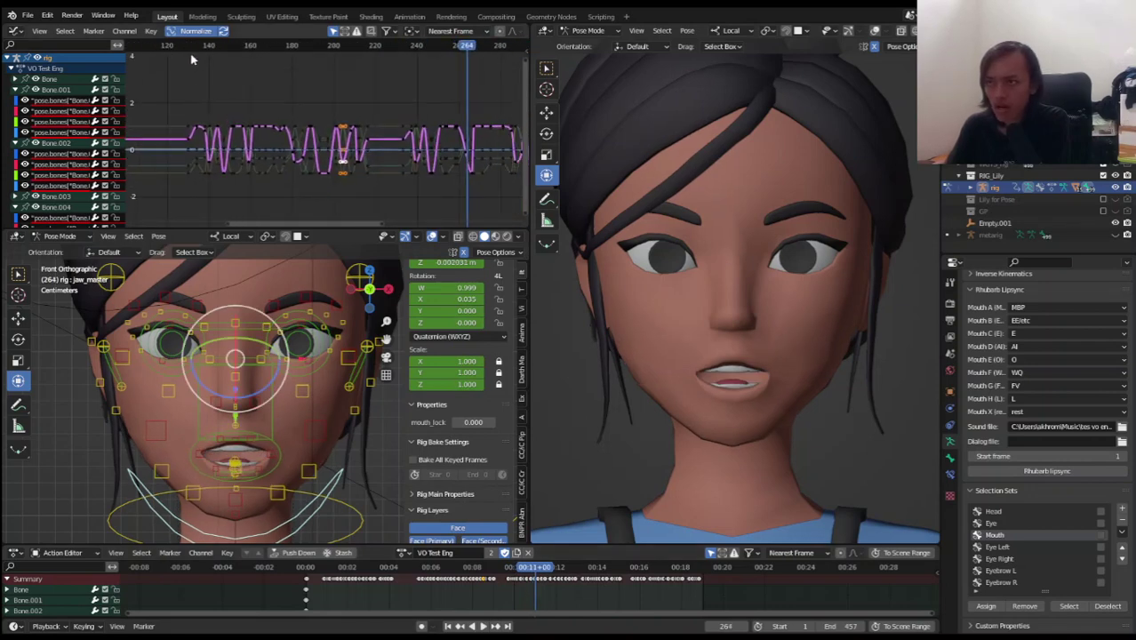
left_click(329, 46)
key("space")
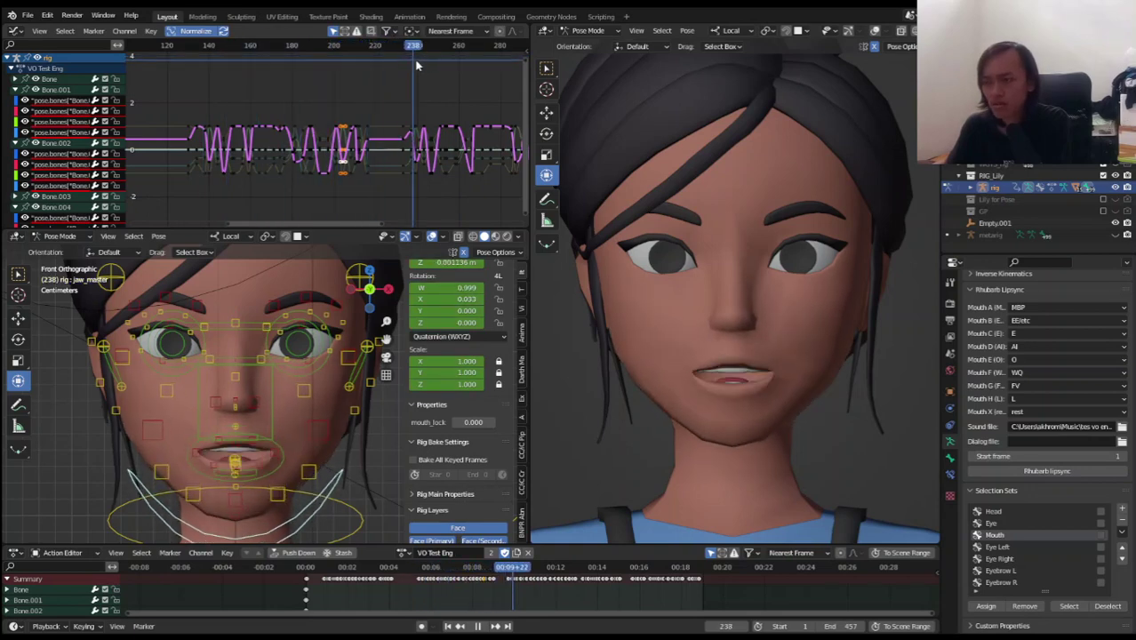
key("space")
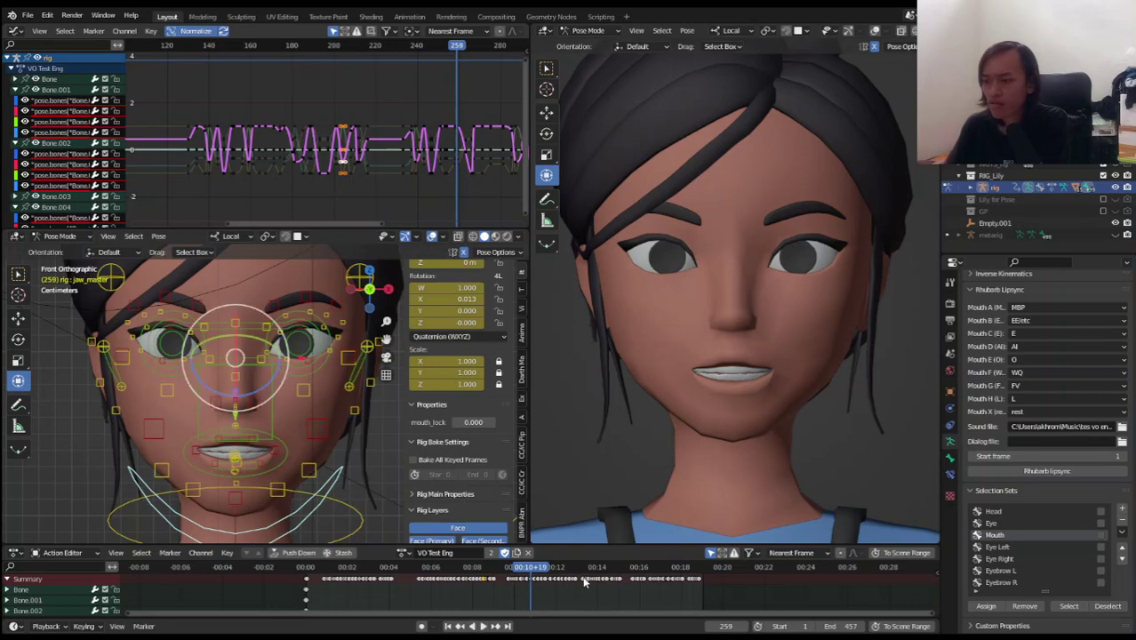
Step: Resume playback, jump to about frame 372, pause at 397, and resume again
key("space")
left_click(603, 567)
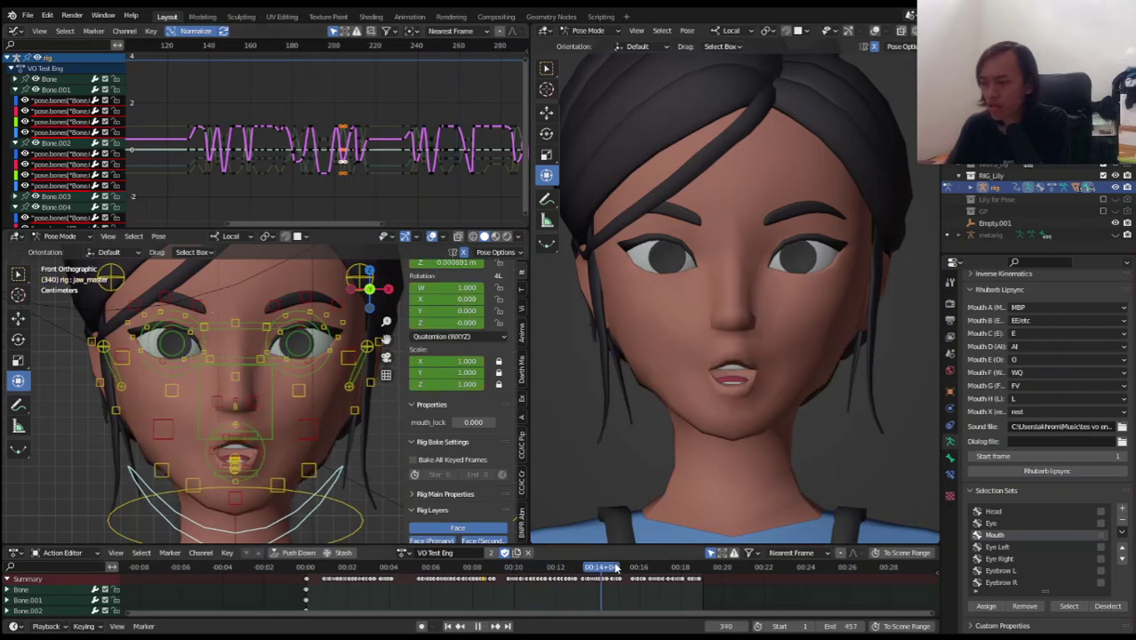
key("space")
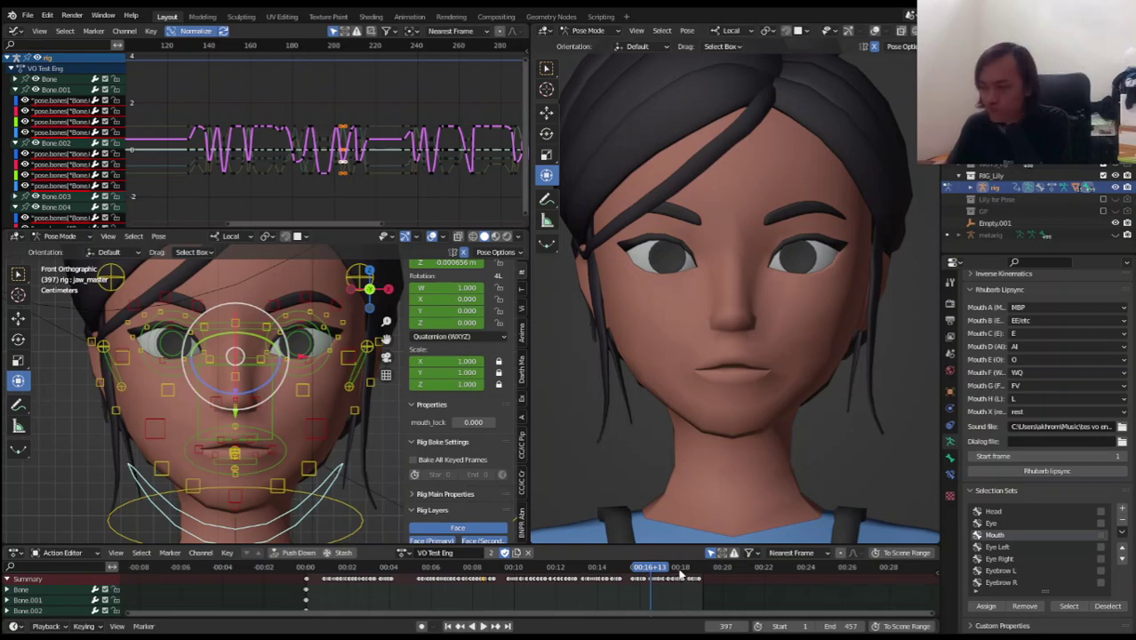
key("space")
key("space")
Step: View the pose library, then the Eevee render and bloom settings, with the right view Rendered
left_click(949, 441)
scroll(998, 338, "up", 3)
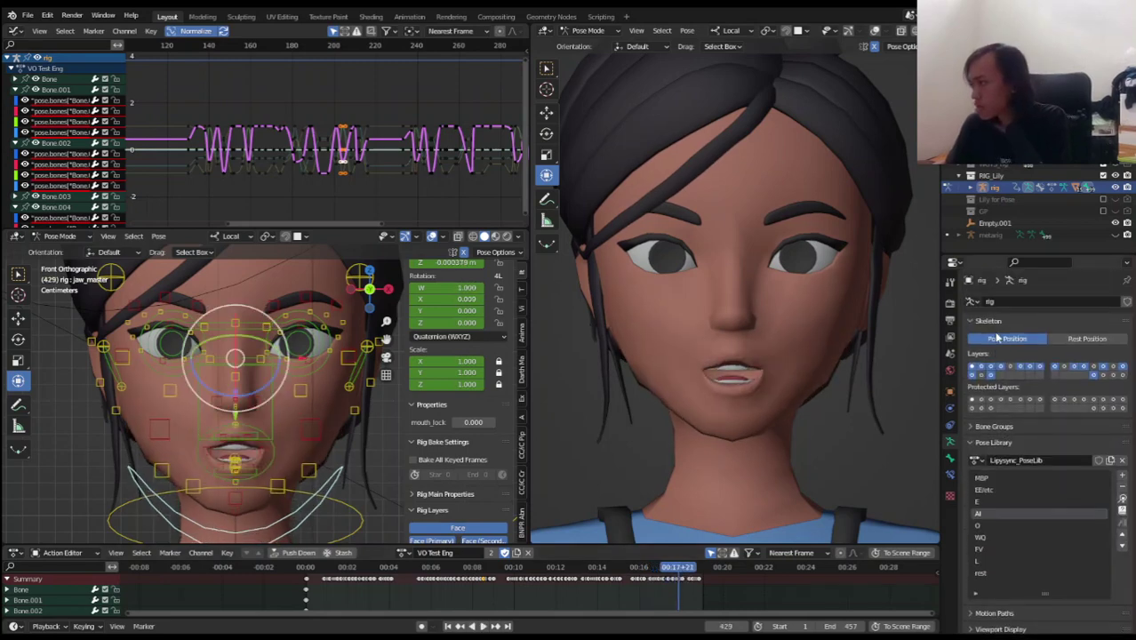
left_click(950, 303)
scroll(831, 368, "down", 4)
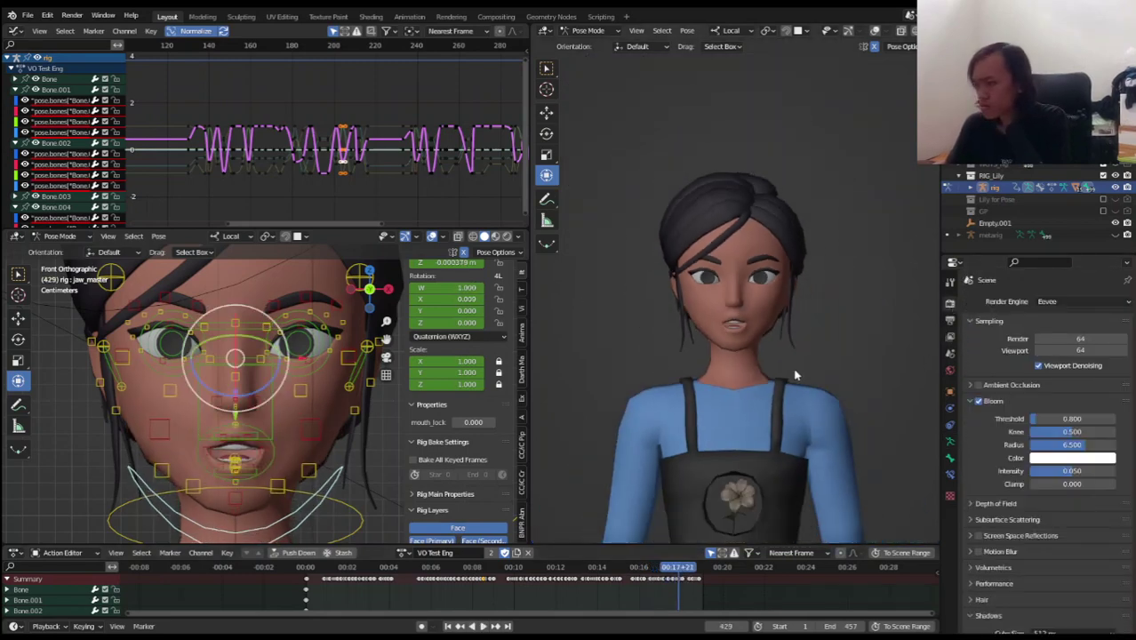
key("z")
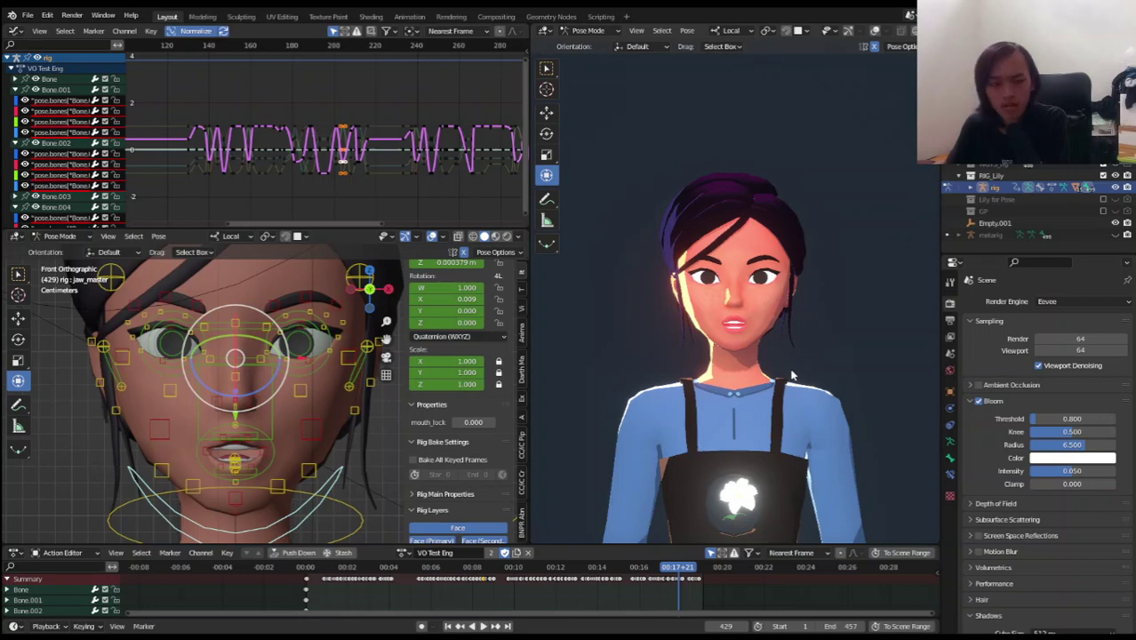